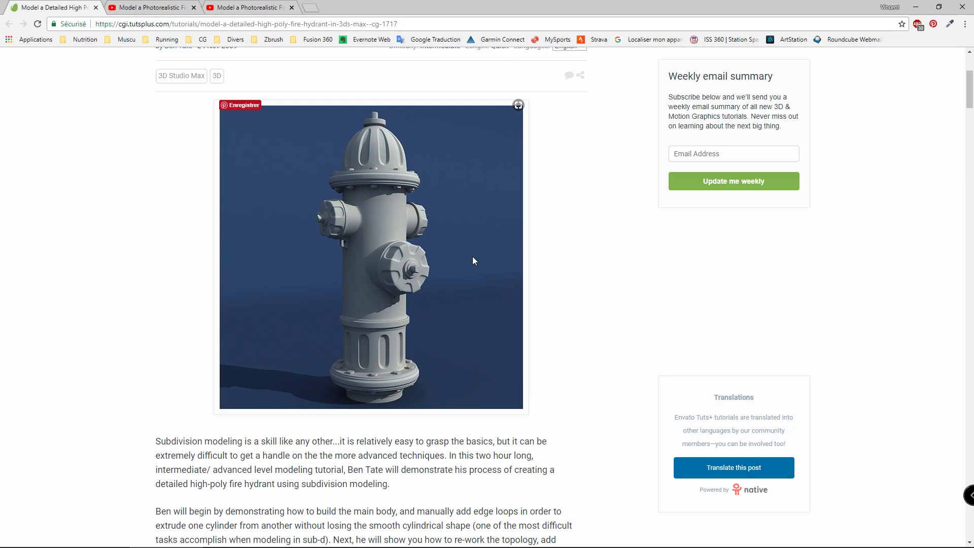
# - Examine the header details and finished render of the high-poly fire hydrant tutorial page
pyautogui.scroll(4, 471, 256)
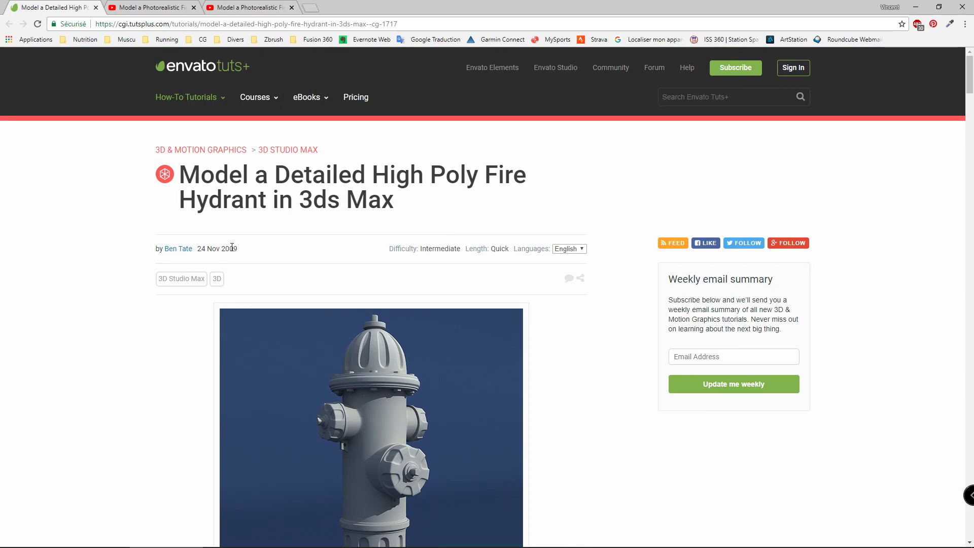
pyautogui.scroll(-6, 418, 266)
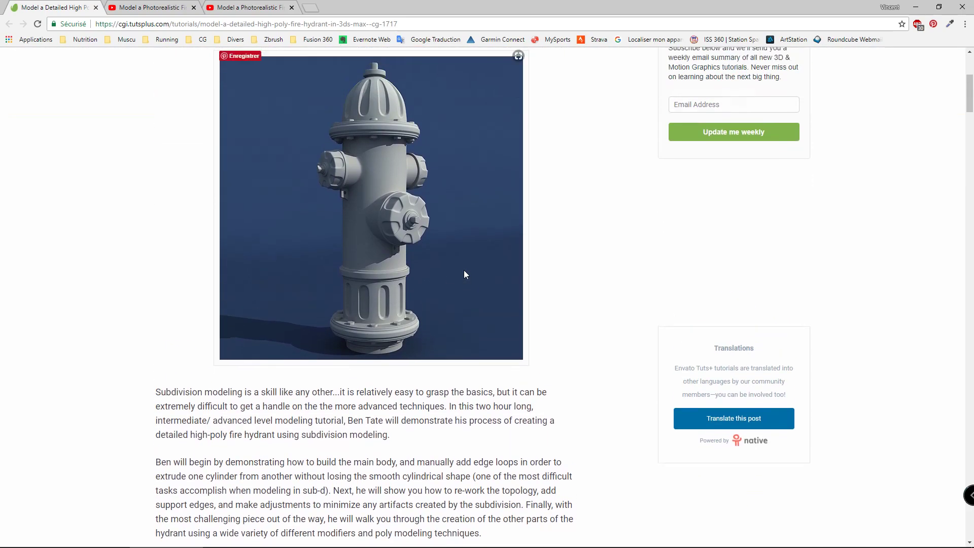
pyautogui.scroll(3, 339, 271)
pyautogui.scroll(1, 339, 272)
pyautogui.scroll(-1, 338, 276)
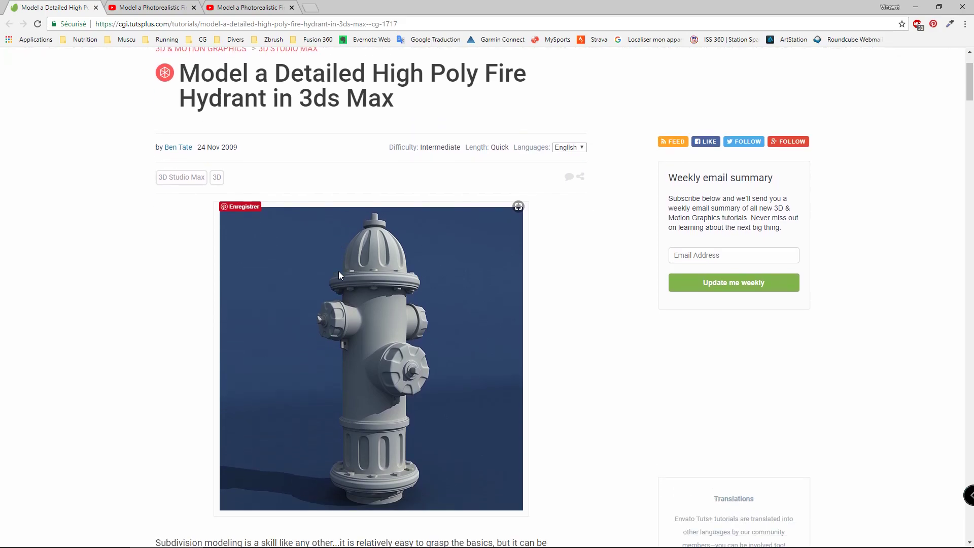
pyautogui.scroll(-3, 423, 287)
pyautogui.scroll(1, 473, 326)
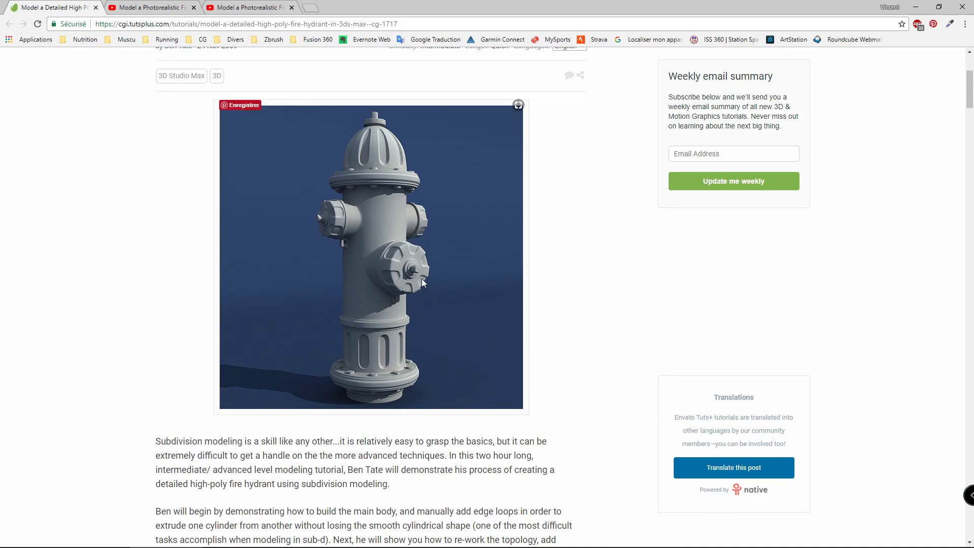
# - Review the tutorial's reference materials section and embedded videos, Part 1a through Part 1d
pyautogui.scroll(-7, 427, 284)
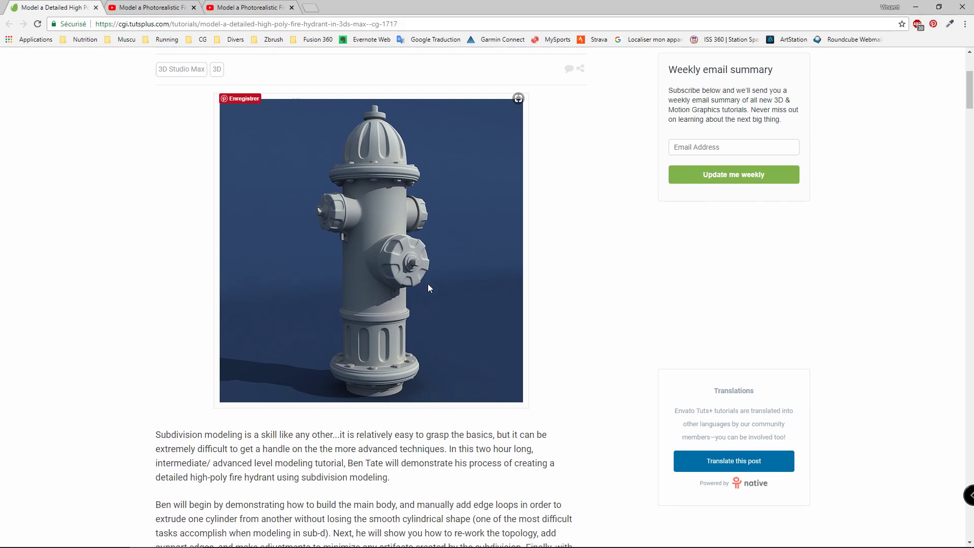
pyautogui.scroll(-6, 457, 310)
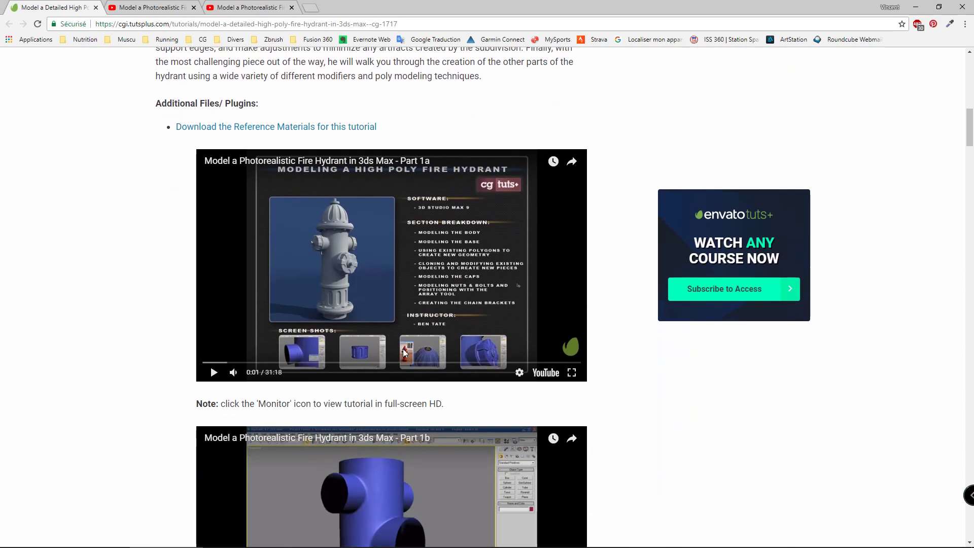
pyautogui.scroll(-8, 481, 321)
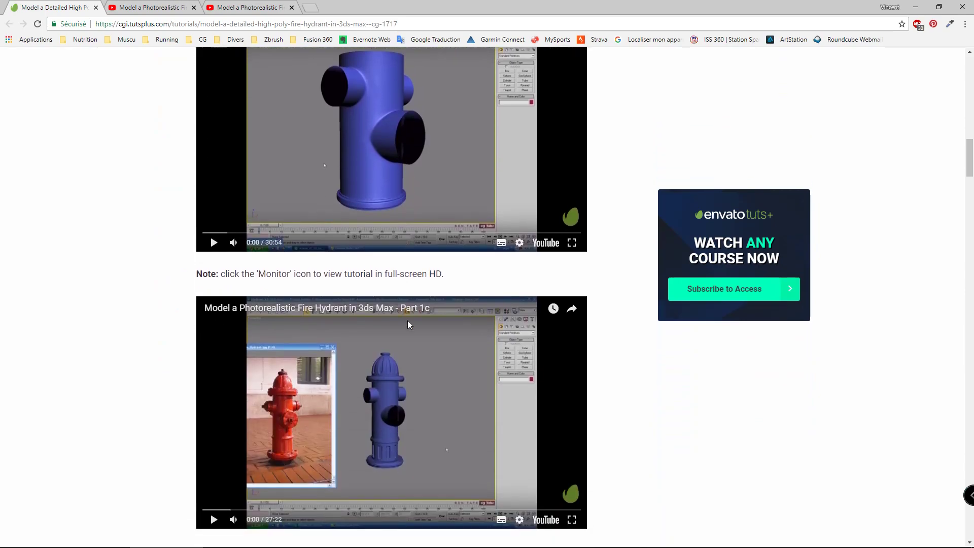
pyautogui.scroll(-4, 410, 324)
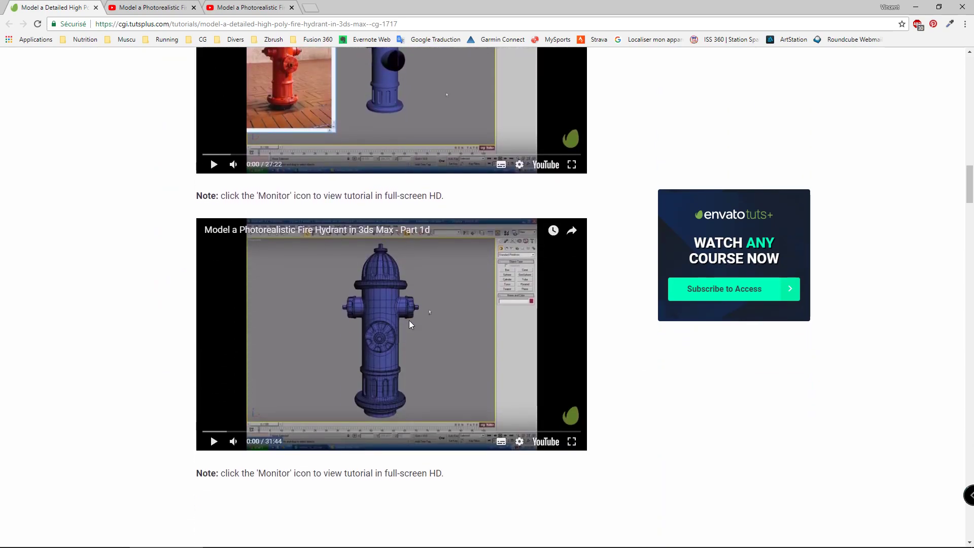
pyautogui.scroll(10, 410, 325)
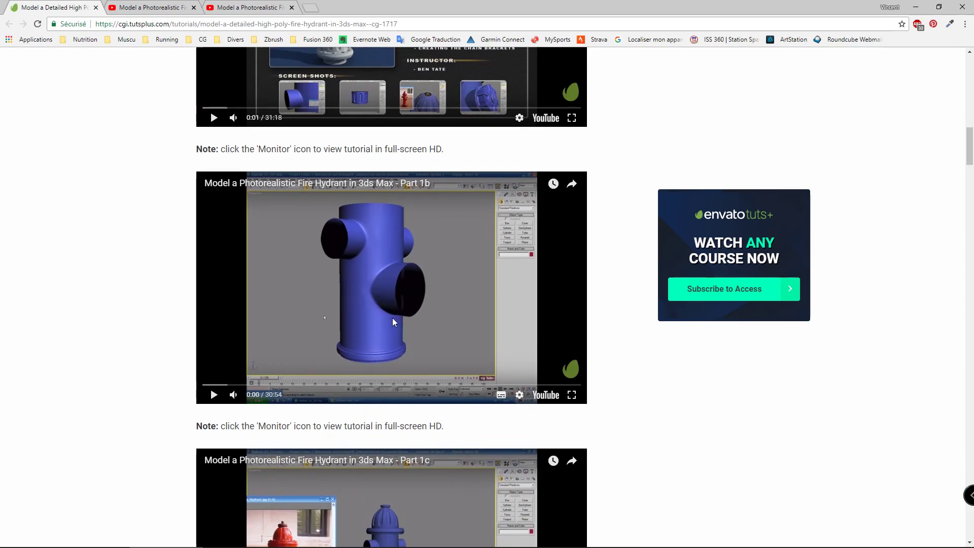
pyautogui.scroll(5, 392, 317)
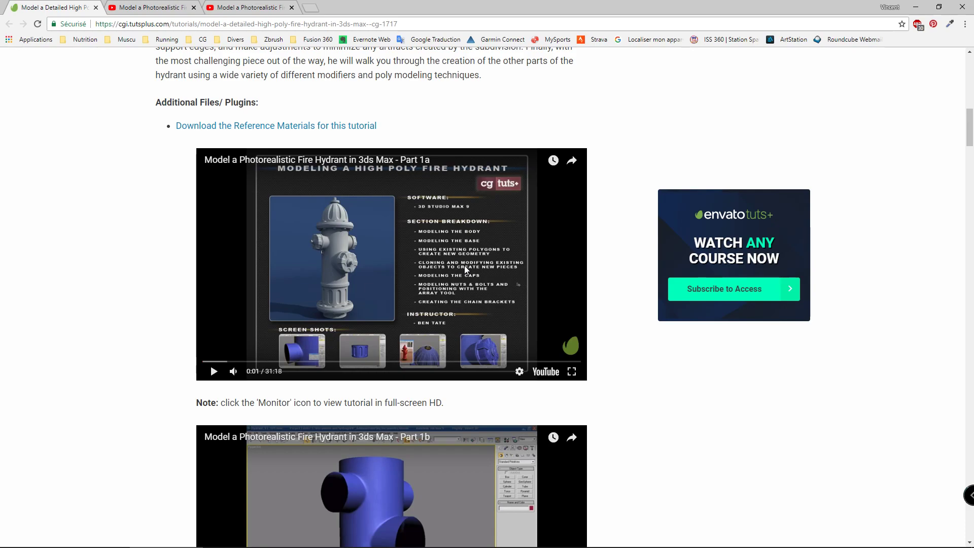
pyautogui.scroll(-12, 464, 266)
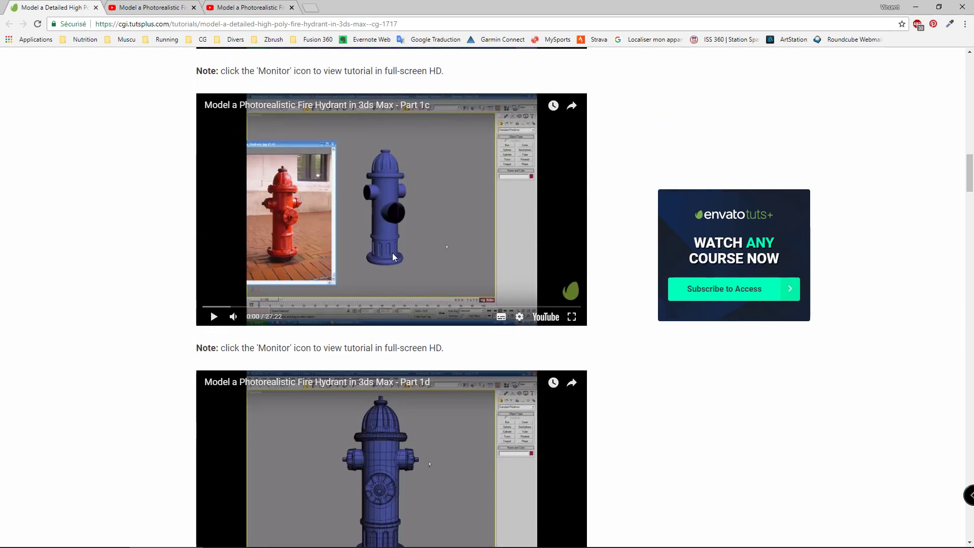
pyautogui.scroll(-5, 393, 256)
pyautogui.scroll(10, 394, 257)
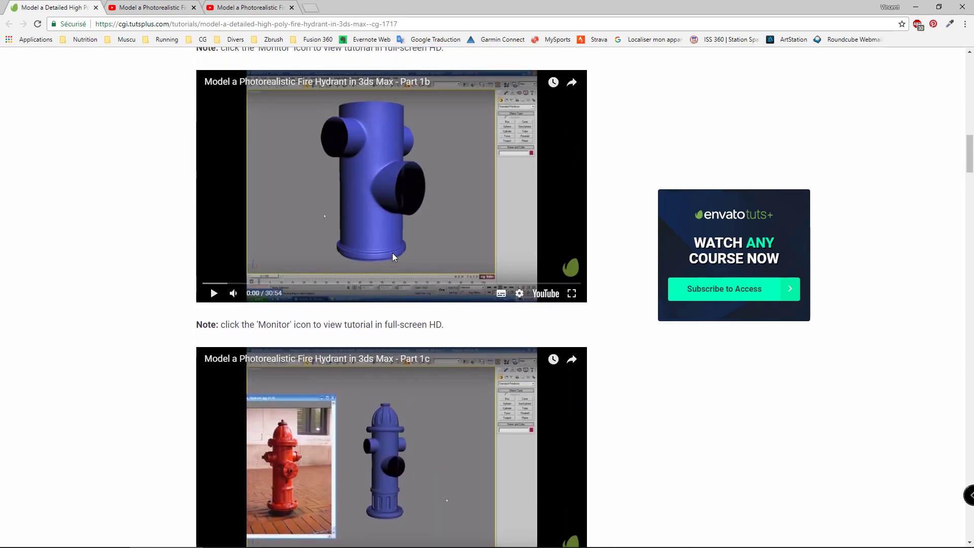
pyautogui.scroll(8, 393, 254)
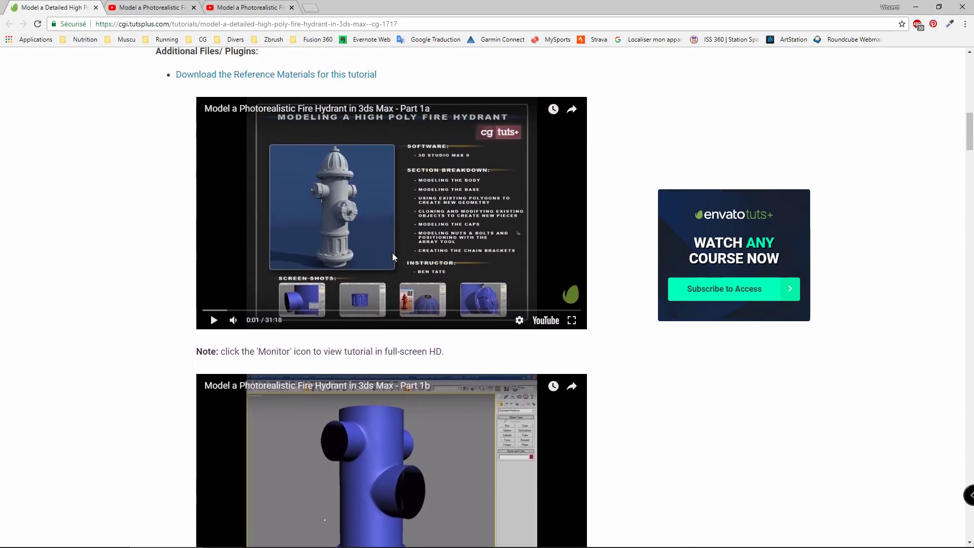
pyautogui.scroll(4, 392, 253)
pyautogui.scroll(-2, 393, 255)
pyautogui.scroll(-3, 394, 257)
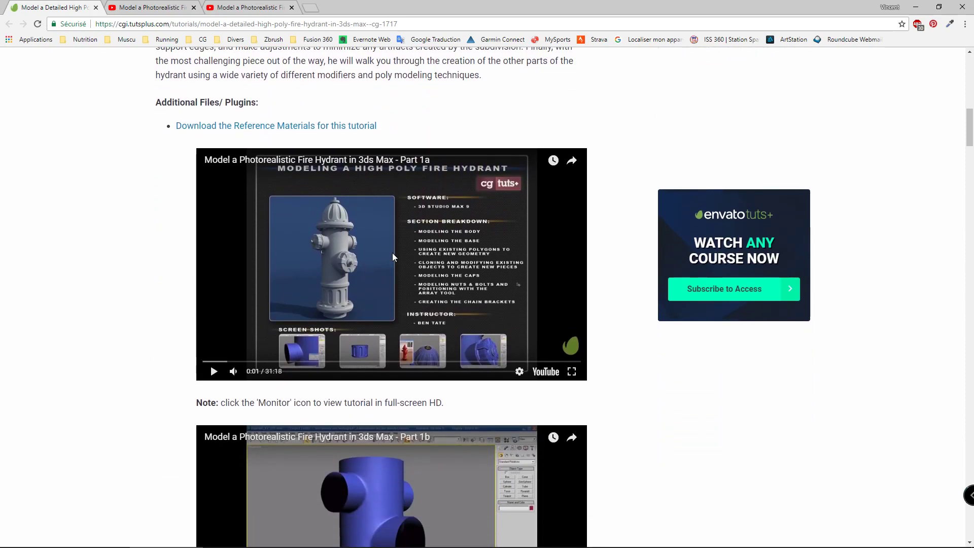
pyautogui.scroll(-2, 394, 257)
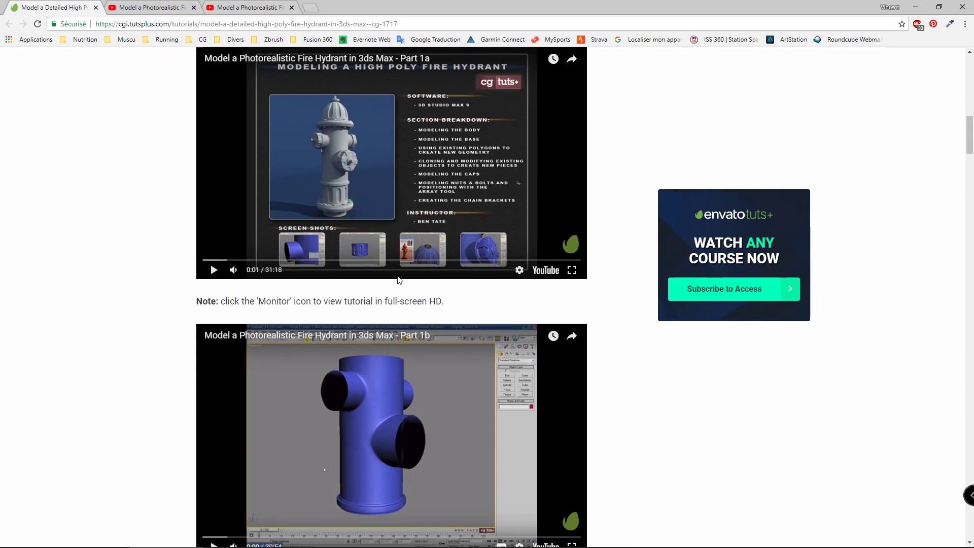
# - Switch to Blender and create an EasyRef image reference from the fire hydrant photo in the 00 Ref folder
pyautogui.hotkey('alt', 'Tab')
pyautogui.hotkey('alt', 'Tab')
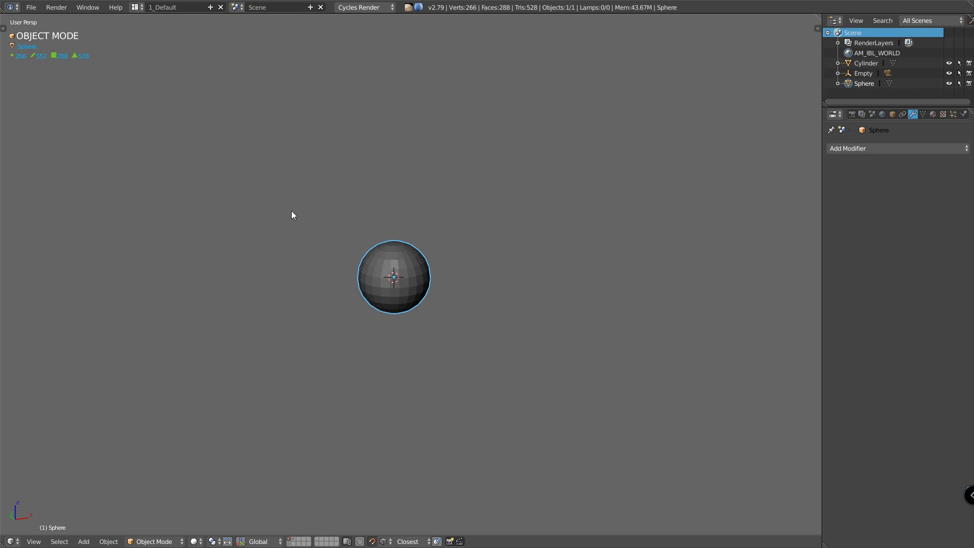
pyautogui.press('t')
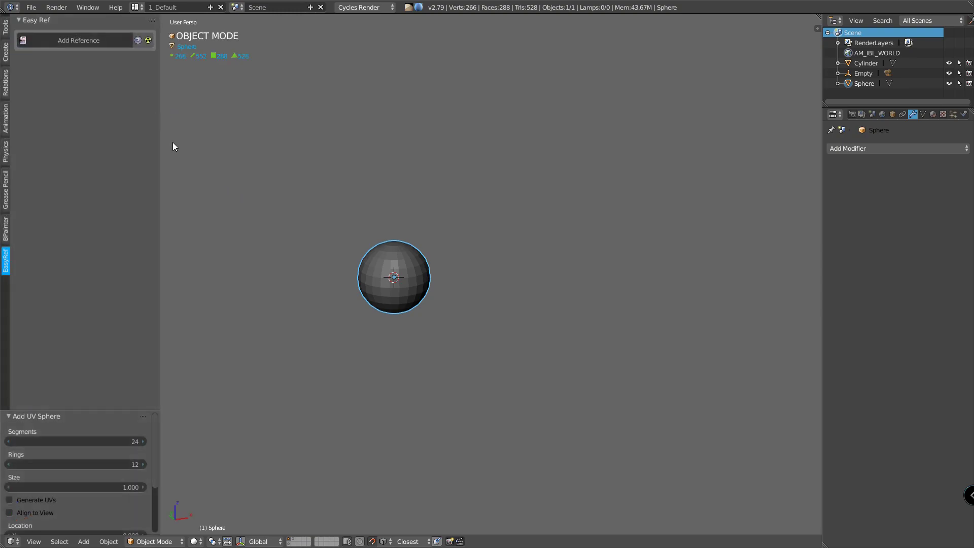
pyautogui.click(86, 41)
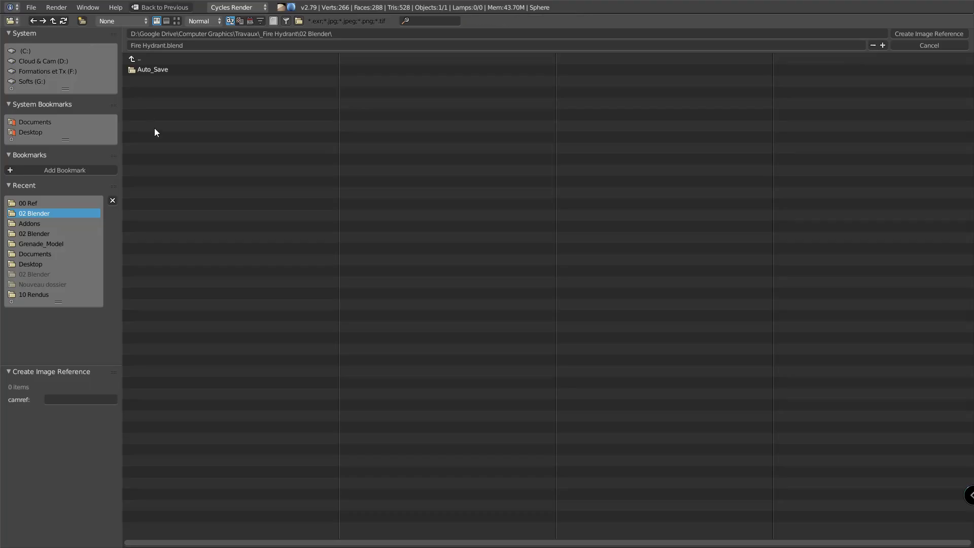
pyautogui.click(56, 202)
pyautogui.click(218, 69)
pyautogui.click(913, 34)
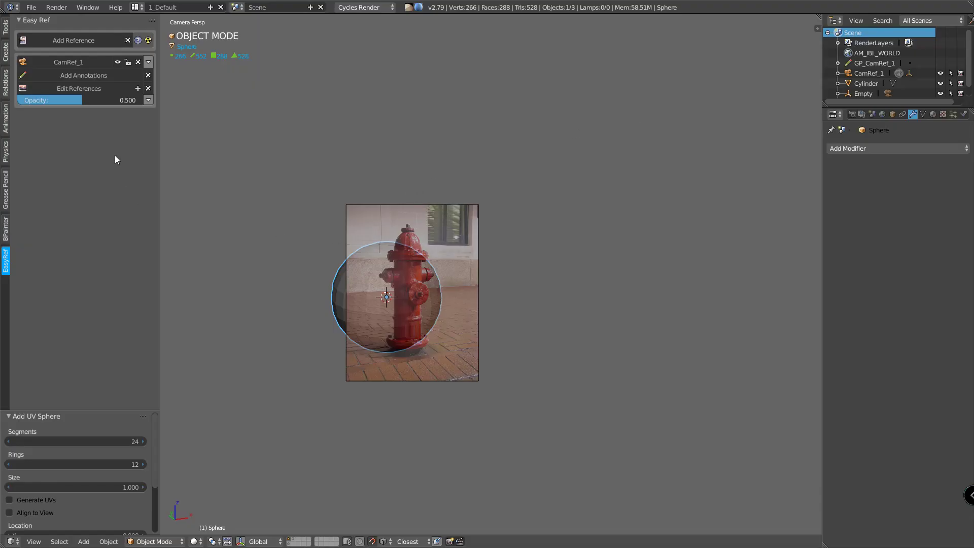
# - Move the hydrant reference image beside the sphere, scale it up about 2.5 times, and validate its placement
pyautogui.click(96, 89)
pyautogui.press('g')
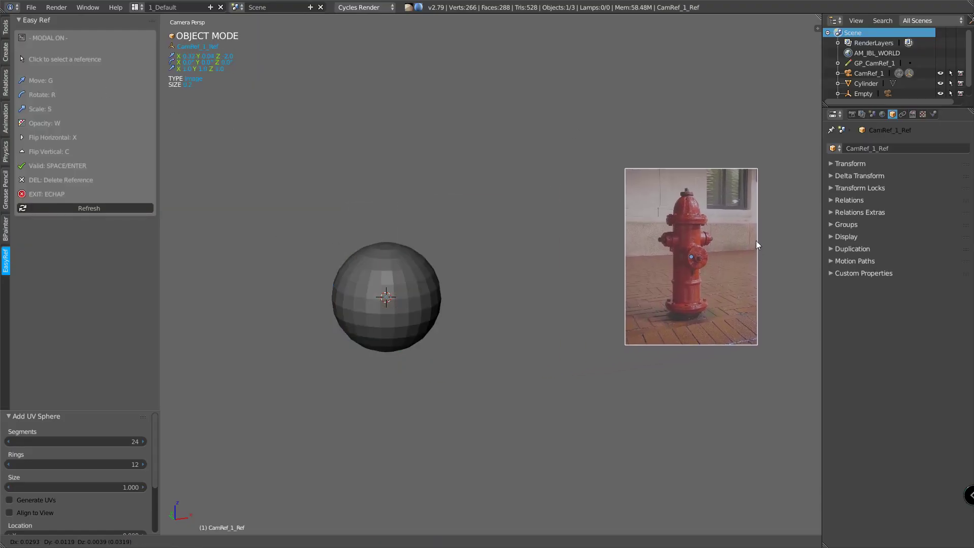
pyautogui.click(763, 232)
pyautogui.press('s')
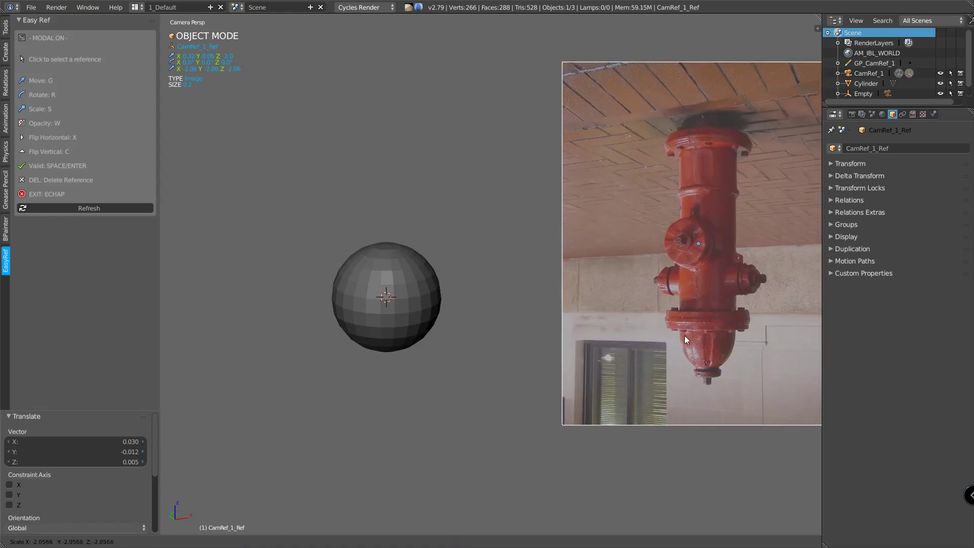
pyautogui.click(746, 343)
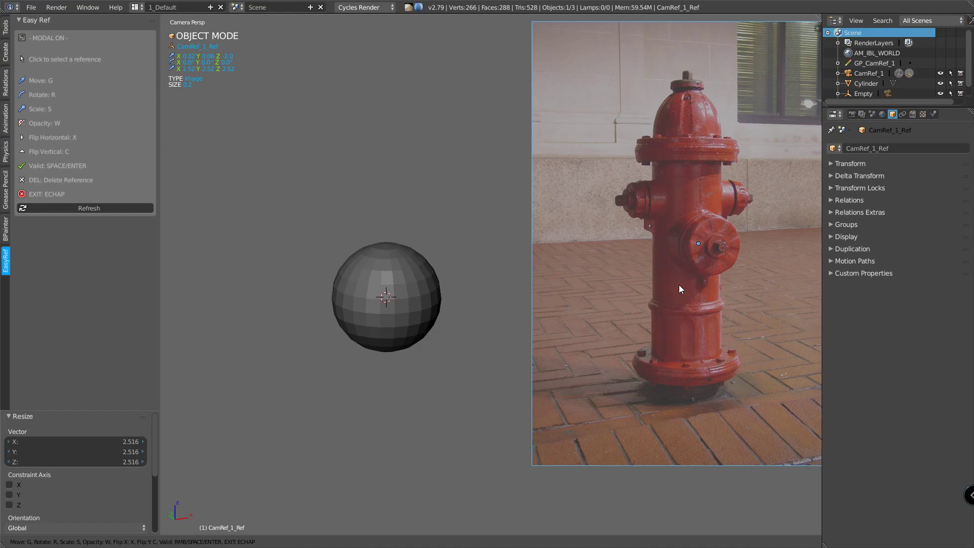
pyautogui.press('g')
pyautogui.click(692, 294)
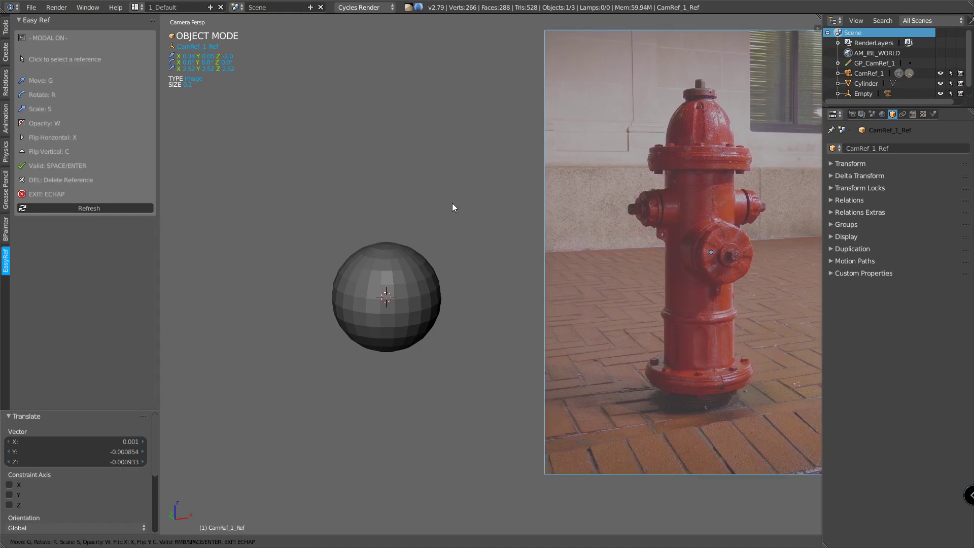
pyautogui.press('space')
# - Show the layer holding the blocked-out hydrant model together with the sphere's layer
pyautogui.scroll(-3, 460, 201)
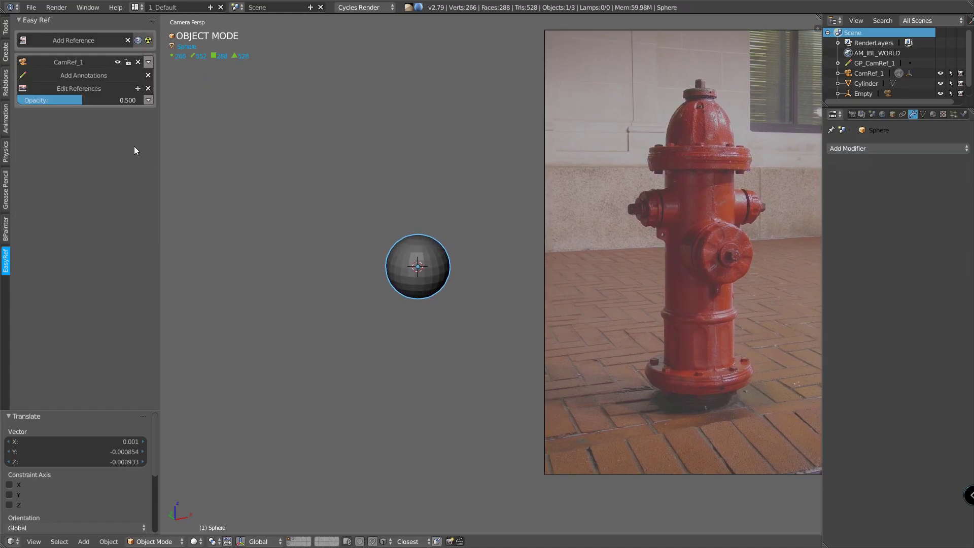
pyautogui.scroll(2, 449, 239)
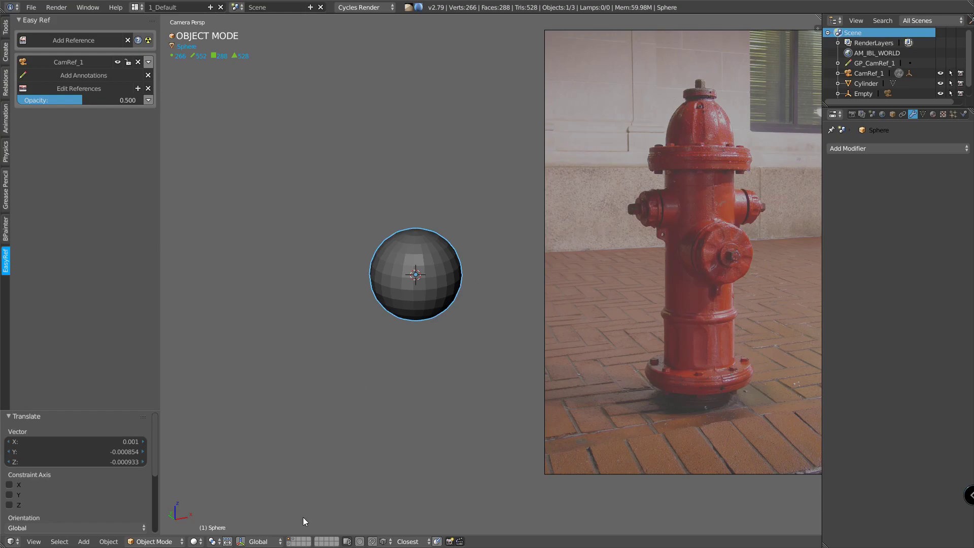
pyautogui.click(289, 542)
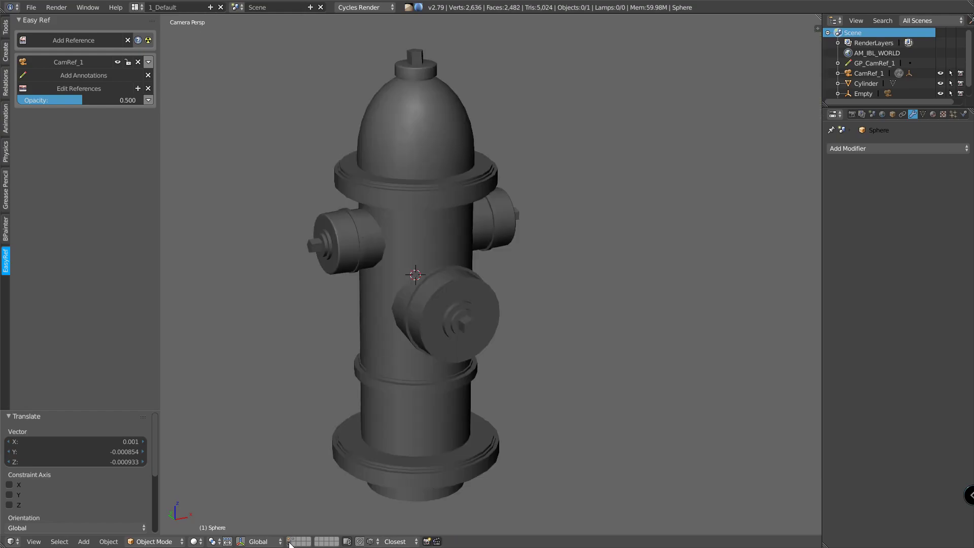
pyautogui.click(290, 539)
pyautogui.keyDown('shift'); pyautogui.click(290, 544); pyautogui.keyUp('shift')
# - Examine the hydrant model's body, flanges, and side caps from several angles against the reference photo
pyautogui.moveTo(420, 252)
pyautogui.mouseDown(button='middle')
pyautogui.moveTo(430, 245)
pyautogui.moveTo(442, 263)
pyautogui.moveTo(430, 264)
pyautogui.mouseUp(button='middle')
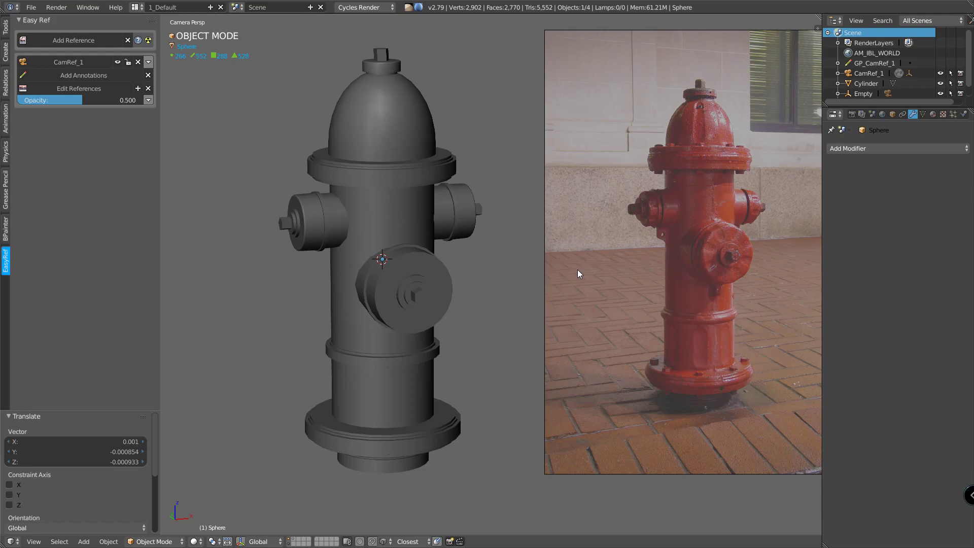
pyautogui.moveTo(483, 269)
pyautogui.mouseDown(button='middle')
pyautogui.moveTo(462, 260)
pyautogui.moveTo(495, 272)
pyautogui.mouseUp(button='middle')
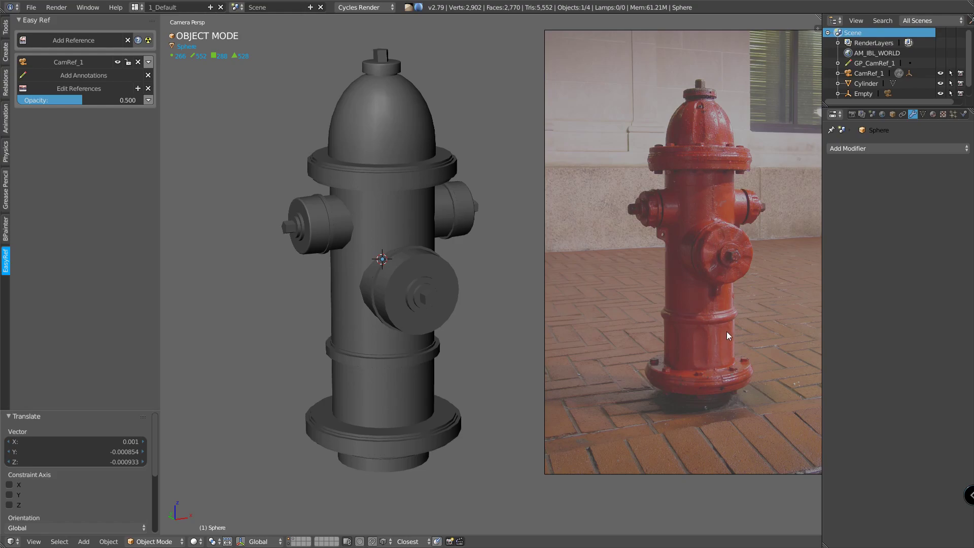
pyautogui.moveTo(446, 298); pyautogui.dragTo(410, 286, button='middle')
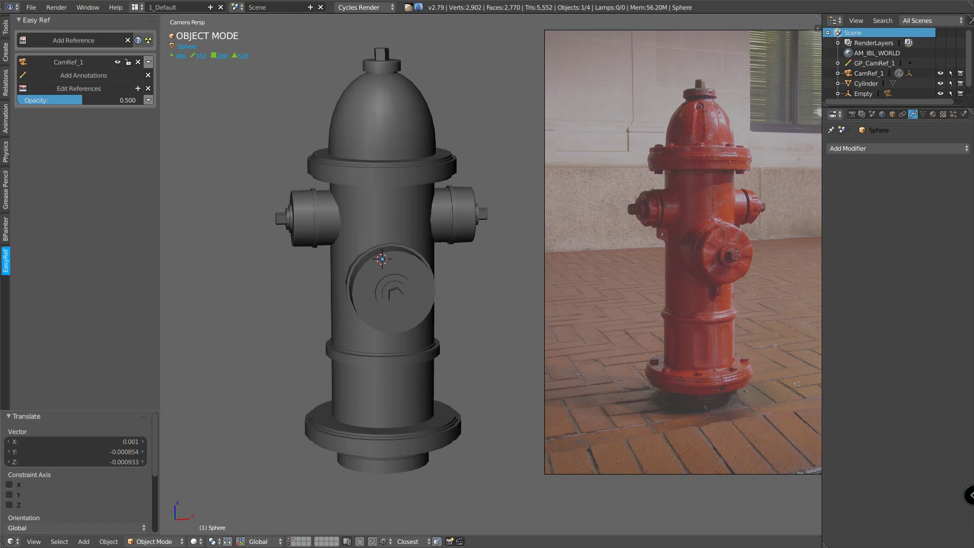
pyautogui.moveTo(0, 218); pyautogui.dragTo(0, 283, button='right')
pyautogui.moveTo(422, 284); pyautogui.dragTo(484, 272, button='middle')
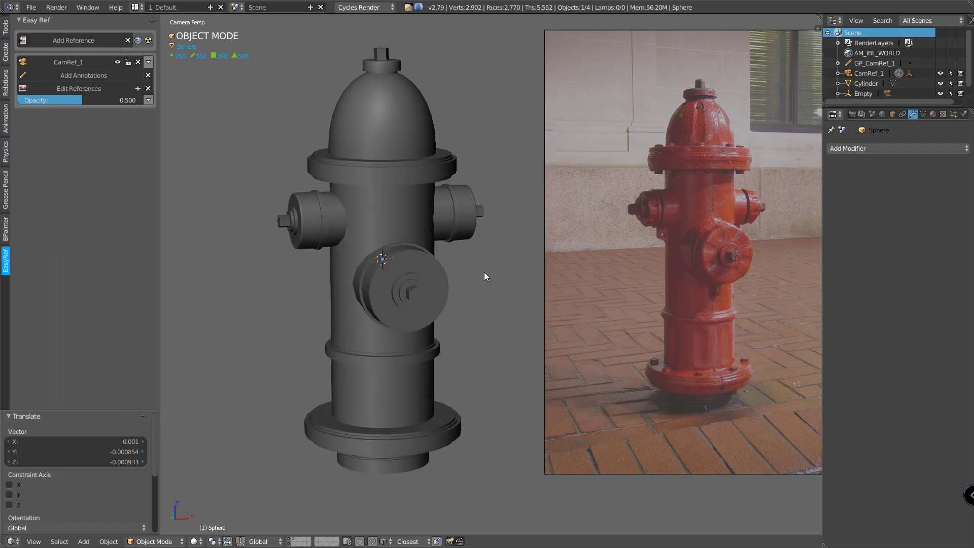
pyautogui.moveTo(404, 302); pyautogui.dragTo(343, 322, button='middle')
pyautogui.moveTo(450, 400); pyautogui.dragTo(417, 347, button='middle')
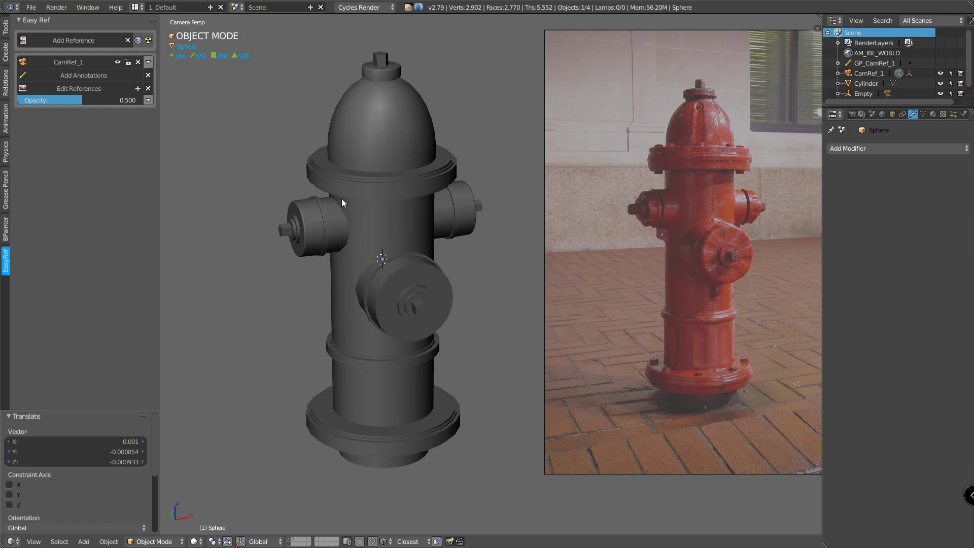
pyautogui.moveTo(382, 287); pyautogui.dragTo(386, 279, button='middle')
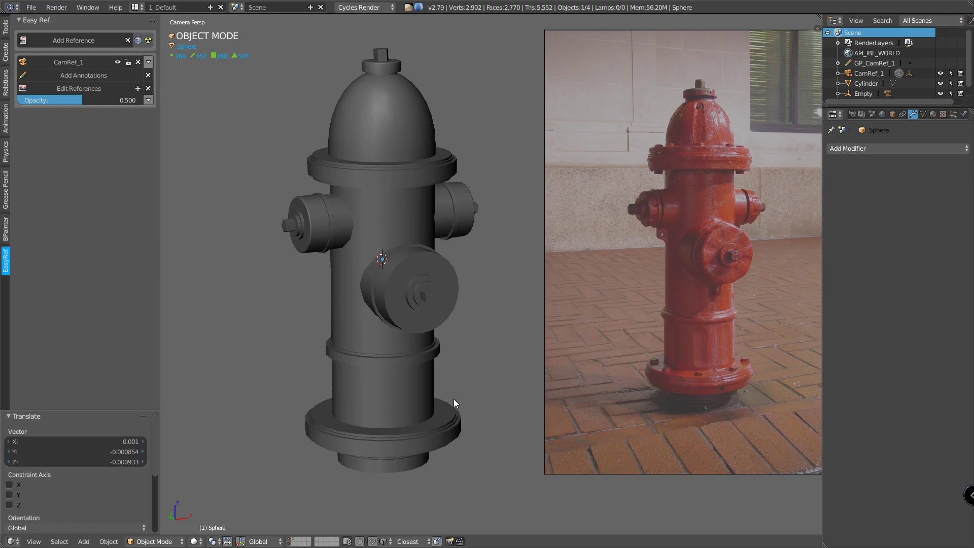
pyautogui.moveTo(444, 290); pyautogui.dragTo(446, 268, button='middle')
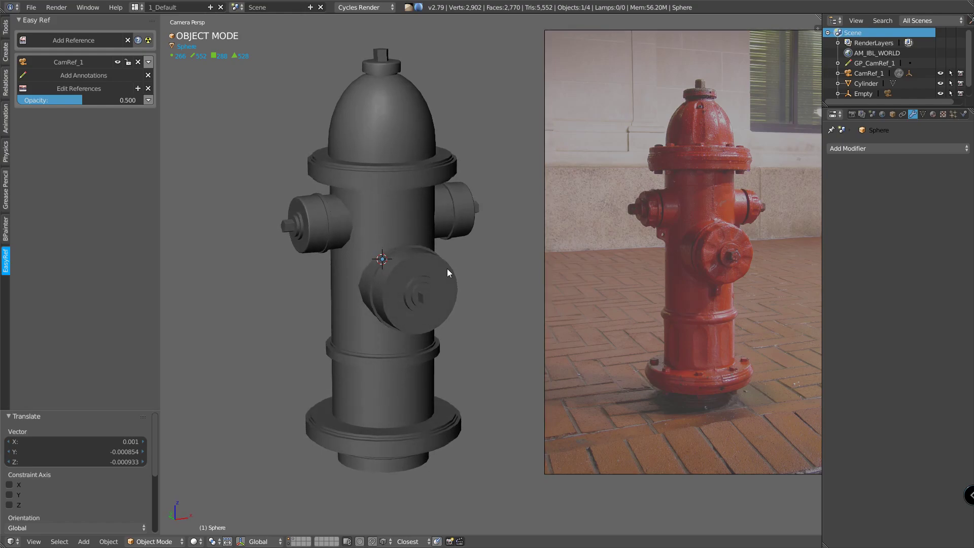
pyautogui.moveTo(443, 267); pyautogui.dragTo(445, 269, button='middle')
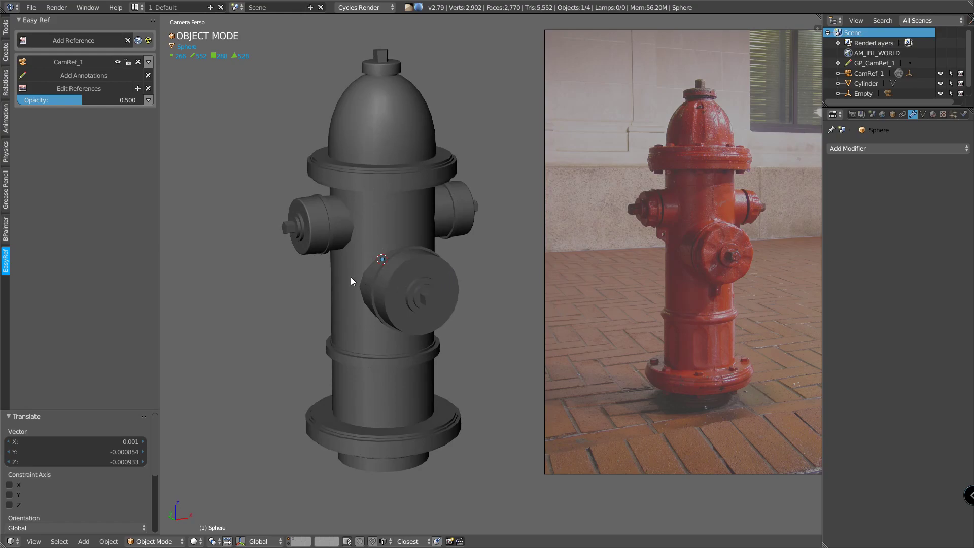